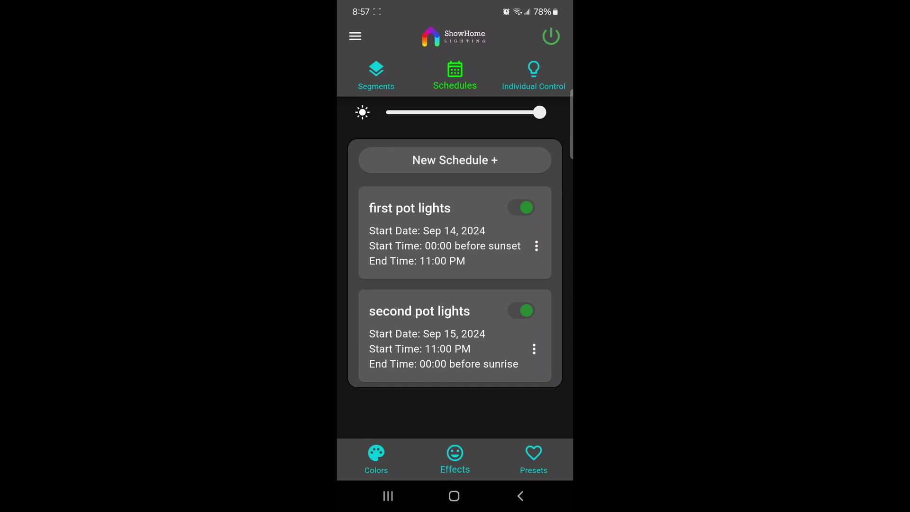
Step: Open a new schedule form, return to the schedules list and scroll it
click(500, 162)
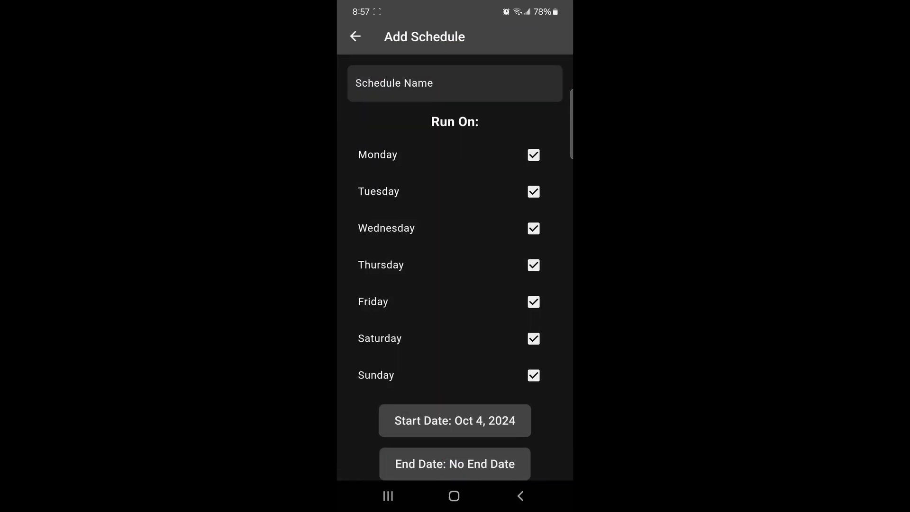
click(355, 36)
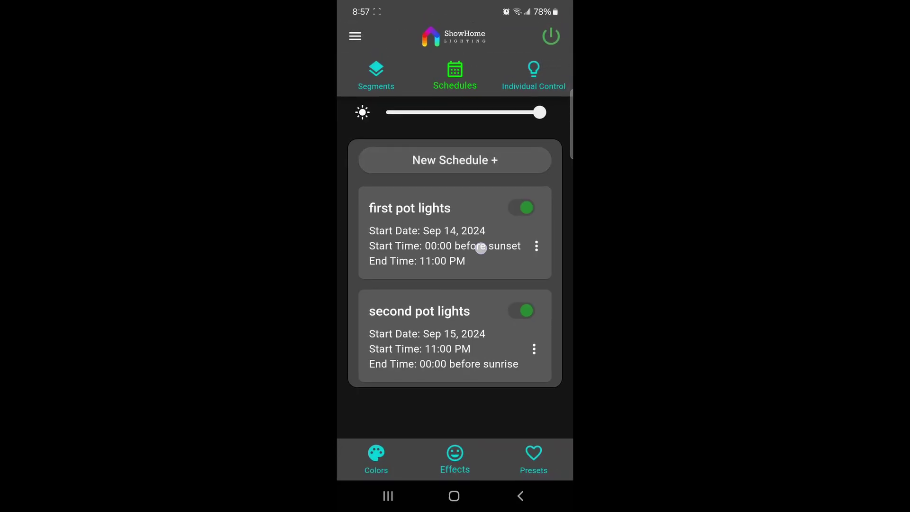
drag(479, 259, 479, 264)
Step: Check the pot-light schedule option menus, and switch the first pot lights schedule off and on
click(539, 245)
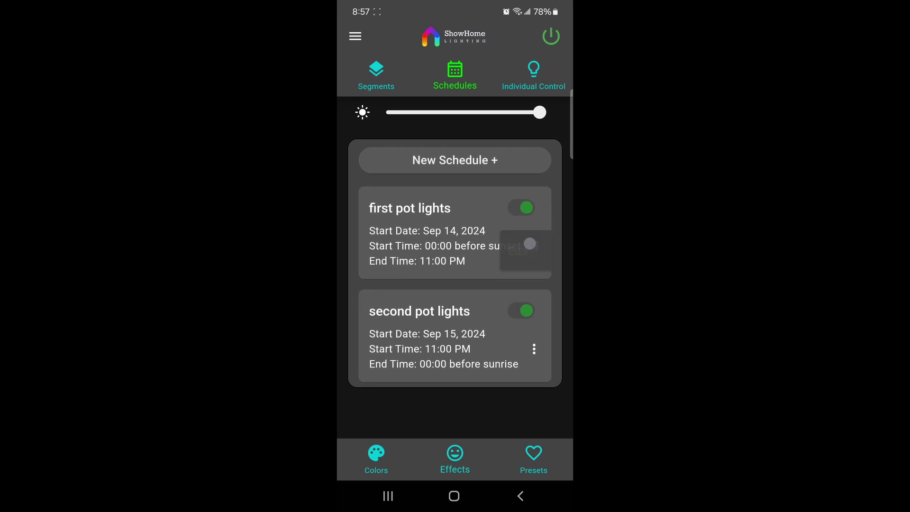
click(454, 252)
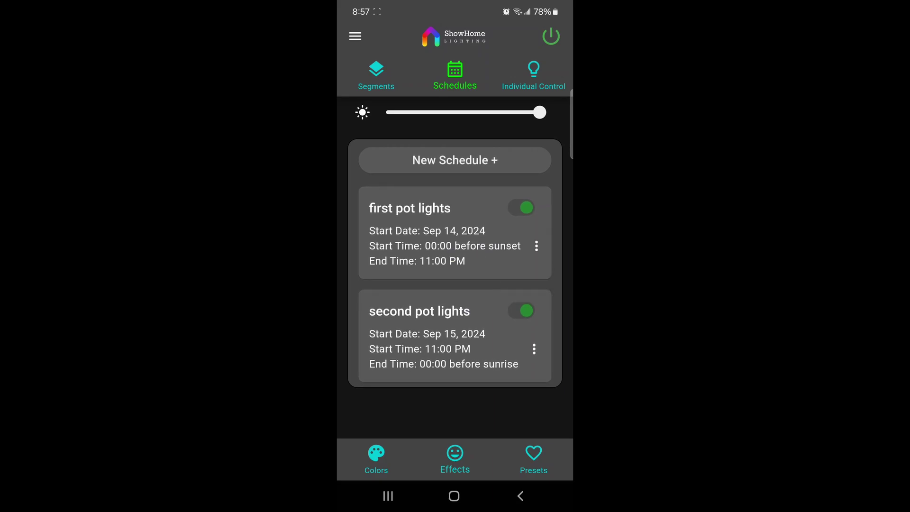
click(534, 344)
click(451, 338)
click(527, 209)
click(521, 208)
Step: Create a new schedule named 'Halloween'
click(497, 159)
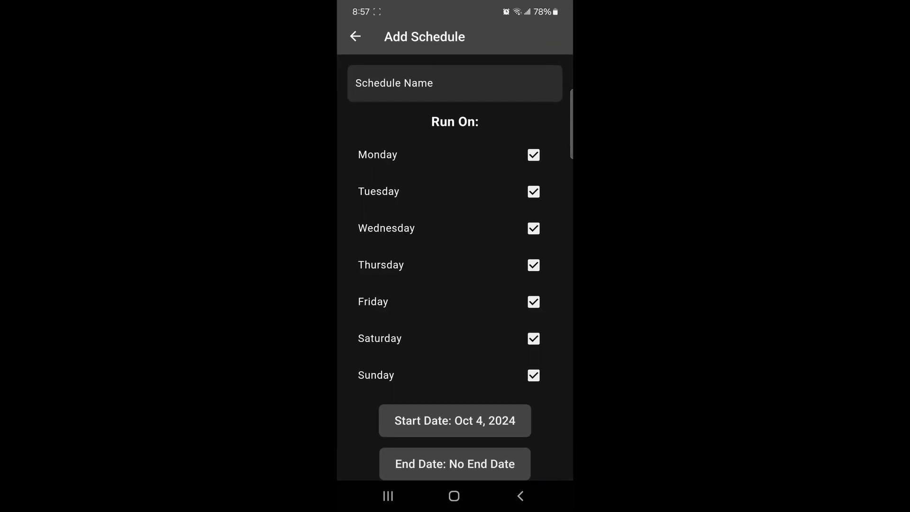
click(469, 83)
text(hall)
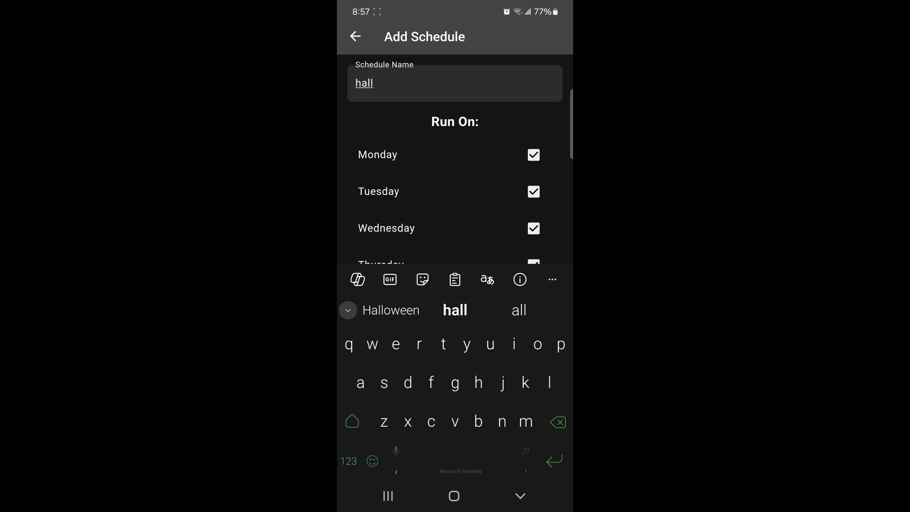
click(394, 316)
click(520, 496)
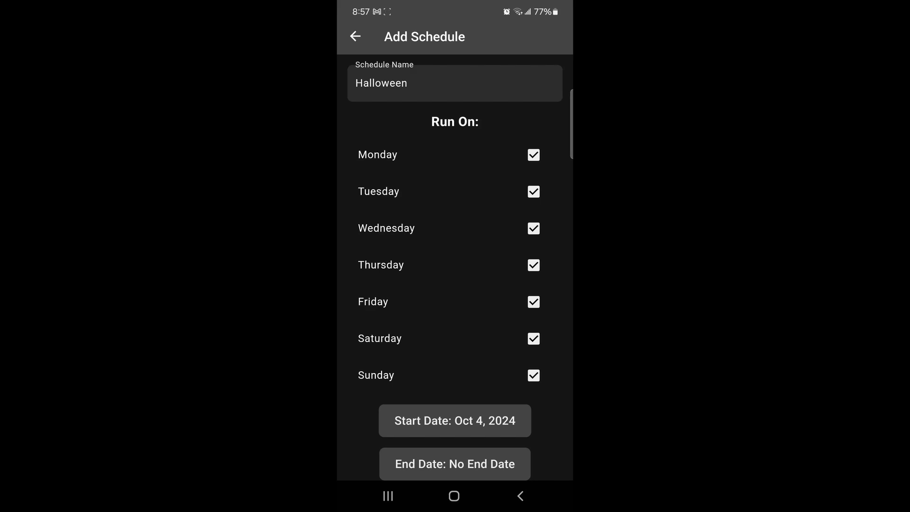
Step: Uncheck Tuesday, Wednesday and Thursday, then recheck them so every day stays selected
mouse_move(483, 345)
mouse_down()
mouse_move(484, 292)
mouse_move(473, 333)
mouse_up()
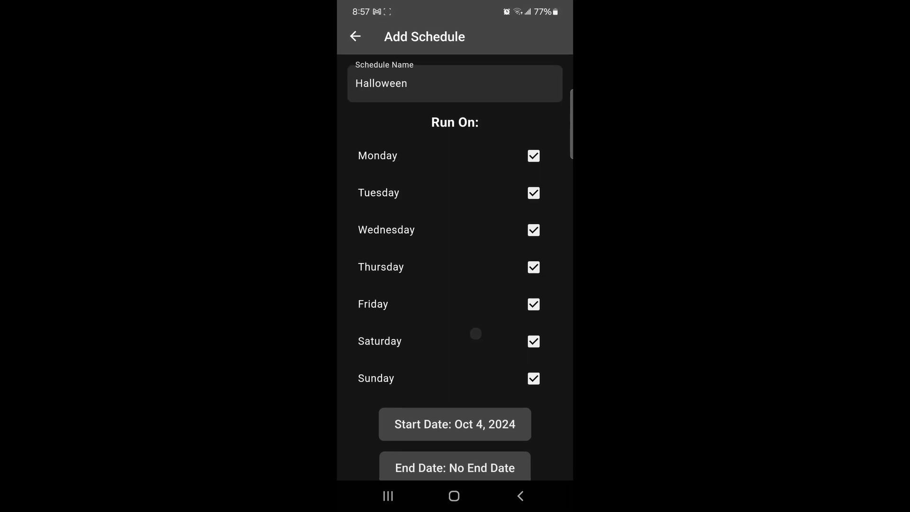
click(533, 192)
click(534, 265)
click(533, 229)
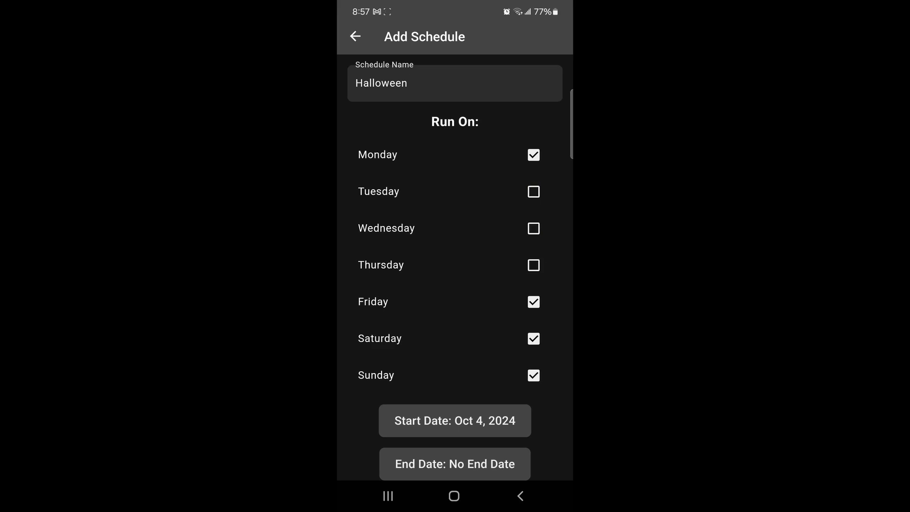
click(533, 265)
click(534, 228)
click(534, 191)
scroll(508, 305, down, 2)
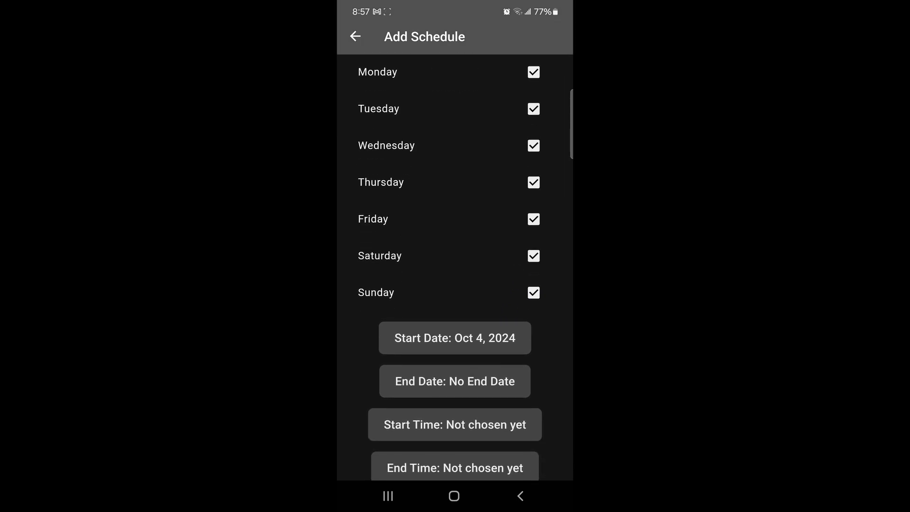
scroll(504, 297, down, 2)
scroll(490, 320, down, 1)
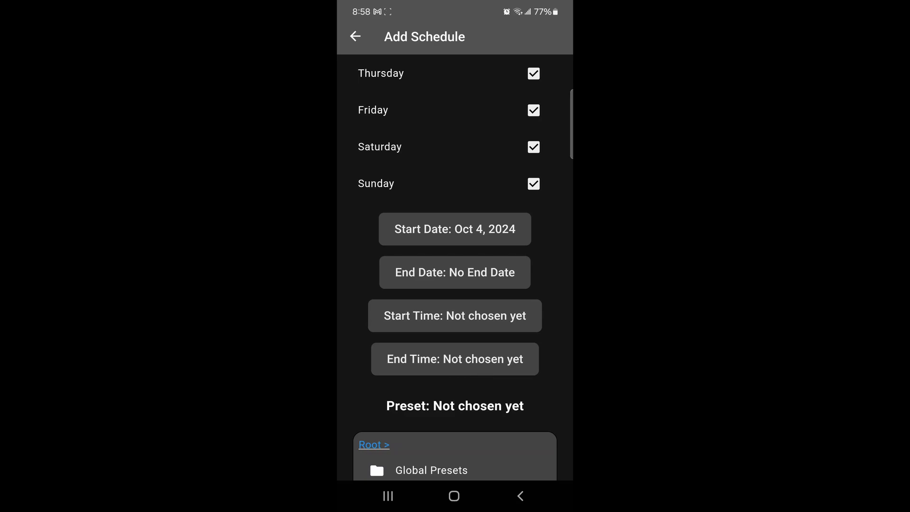
Step: Set the schedule start date to October 22, 2024
click(485, 233)
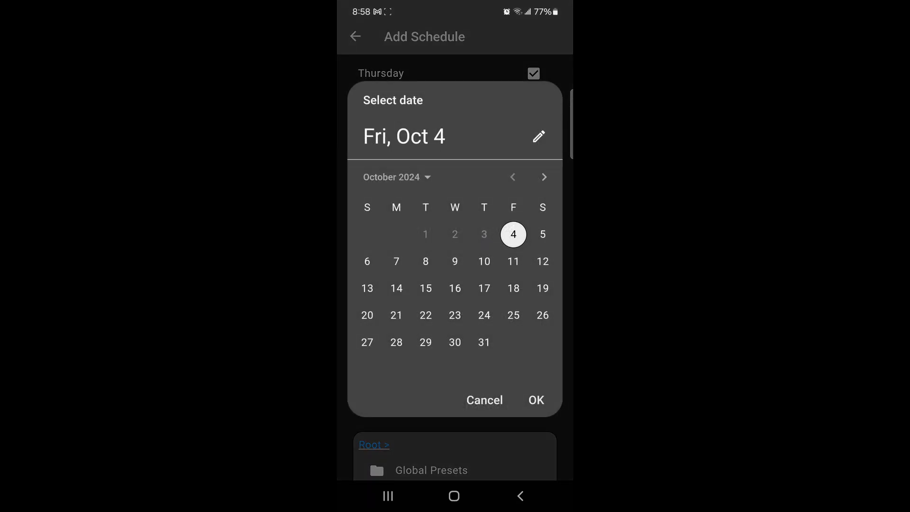
click(425, 316)
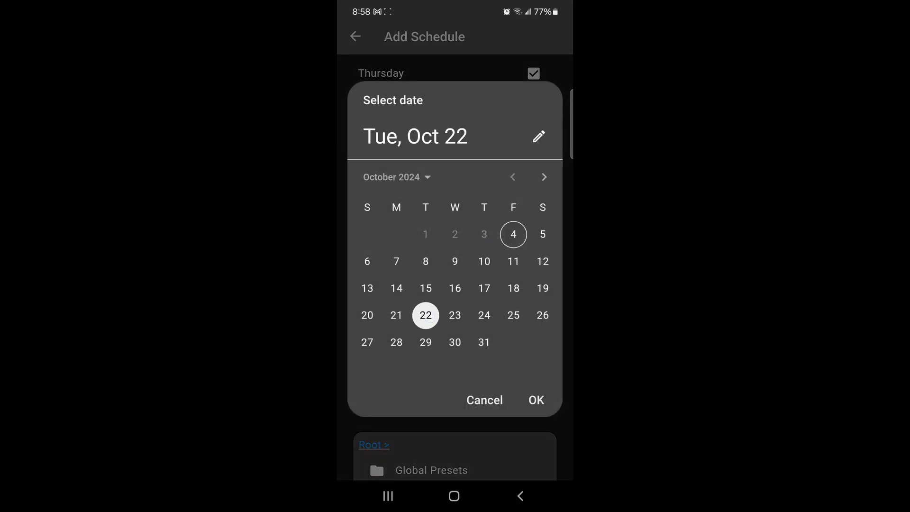
click(536, 399)
scroll(372, 98, down, 2)
scroll(371, 98, down, 4)
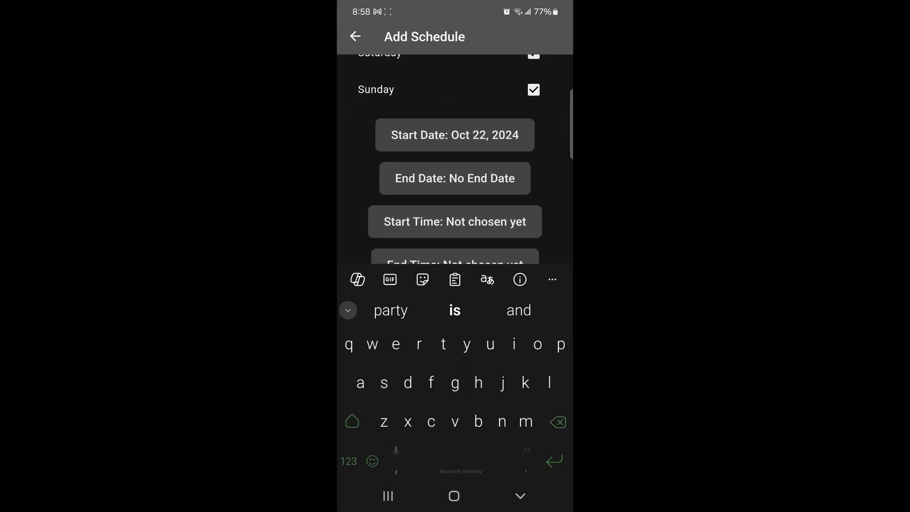
Step: Set the schedule end date to November 2, 2024
click(434, 180)
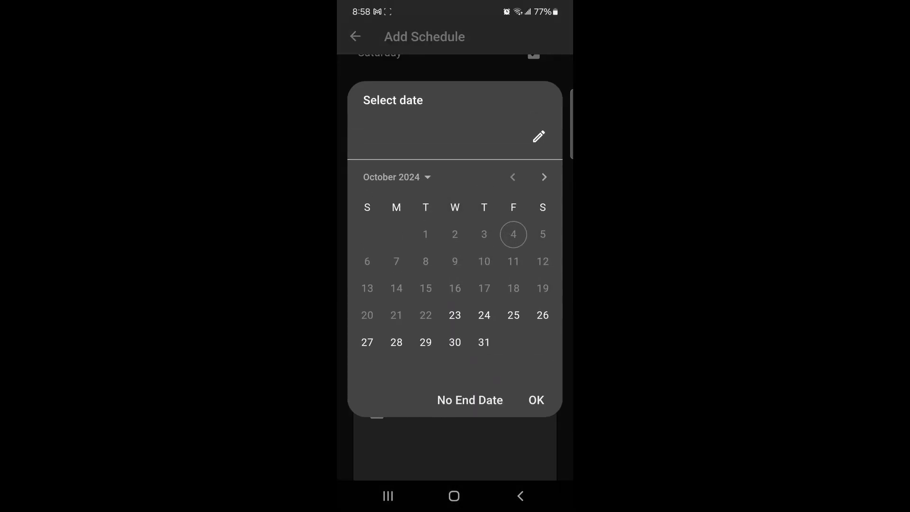
click(544, 177)
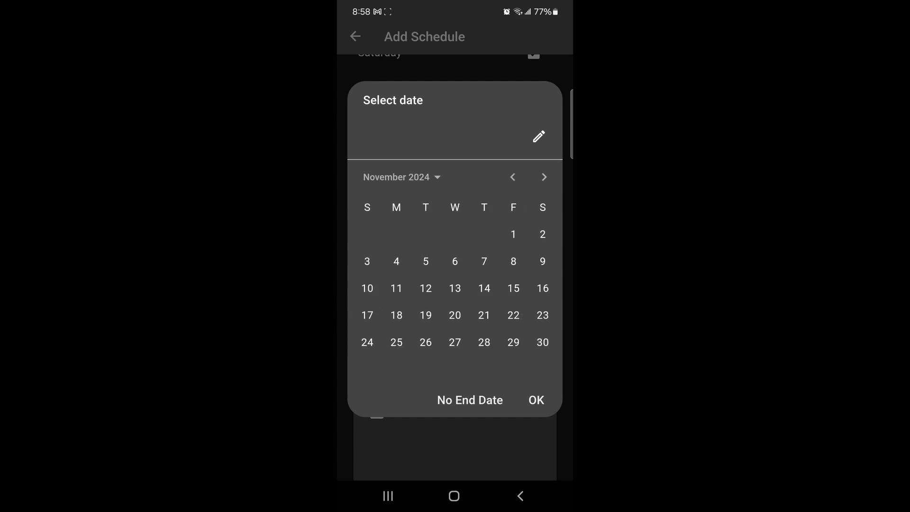
click(543, 234)
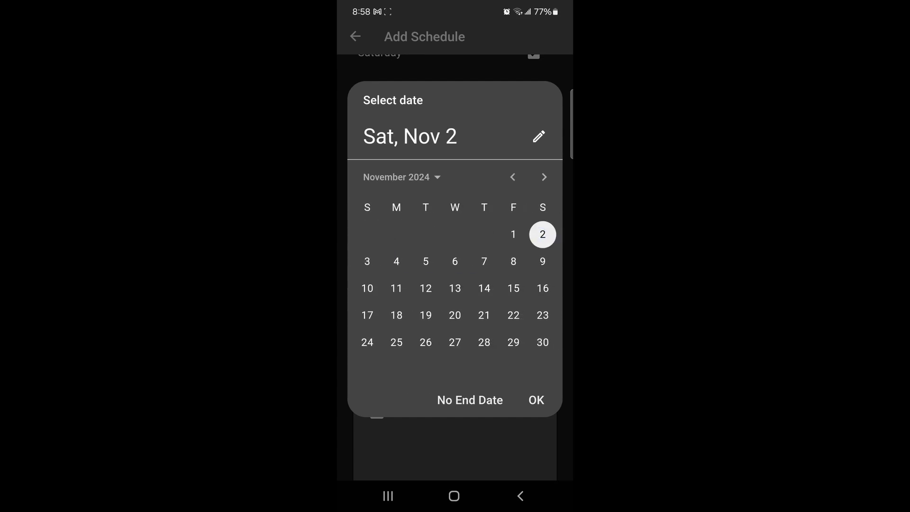
click(425, 402)
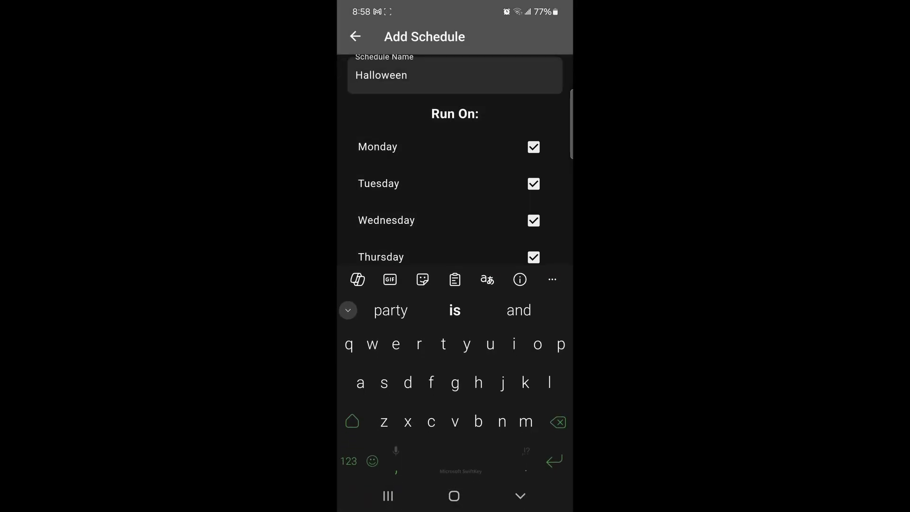
scroll(364, 142, down, 3)
scroll(349, 230, down, 3)
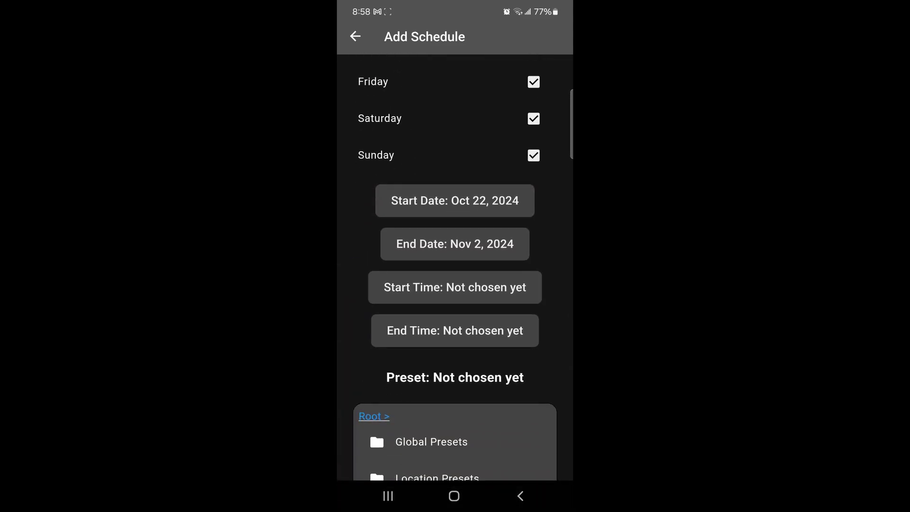
Step: Try a clock start time of 11:05, toggling AM and PM, then discard it
click(503, 288)
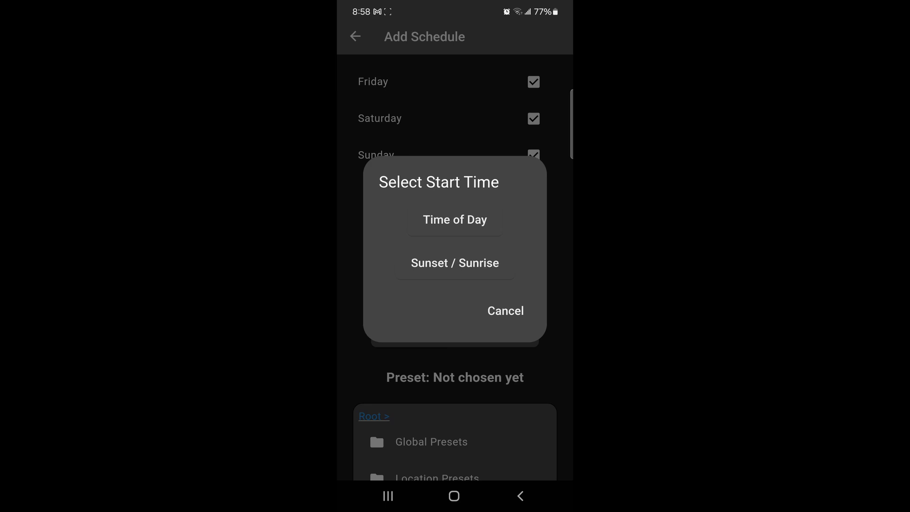
click(455, 220)
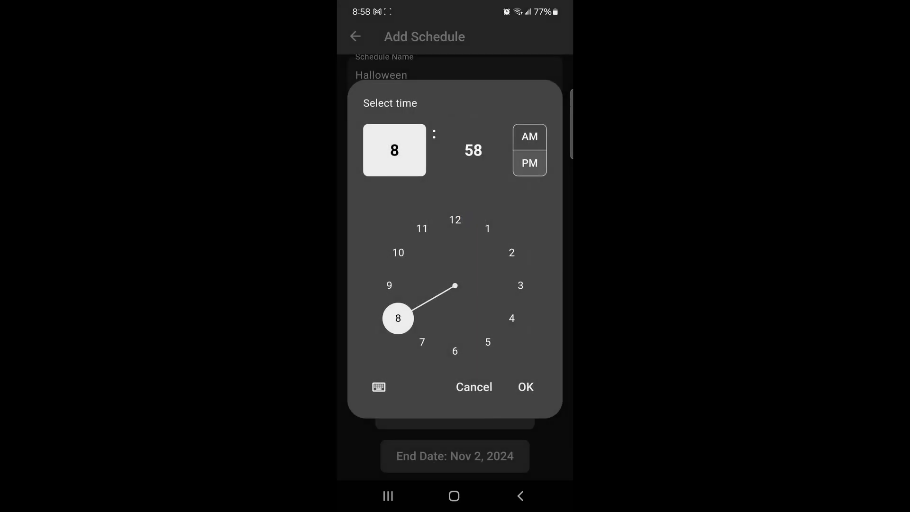
click(422, 228)
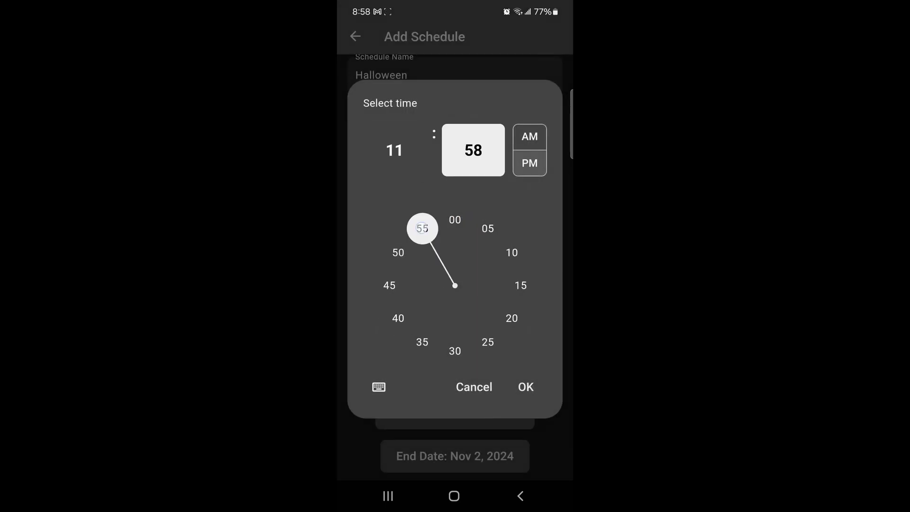
mouse_move(425, 227)
mouse_down()
mouse_move(441, 220)
mouse_move(487, 228)
mouse_up()
click(536, 136)
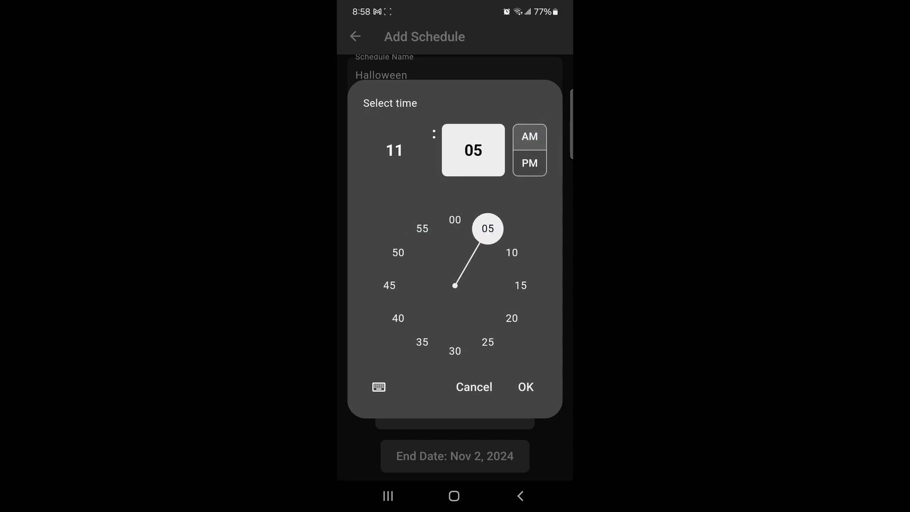
click(529, 163)
click(529, 136)
click(473, 386)
Step: Reopen the start time choices and base the start on Sunset / Sunrise
click(521, 495)
scroll(534, 284, down, 4)
scroll(542, 327, down, 2)
click(455, 267)
click(455, 263)
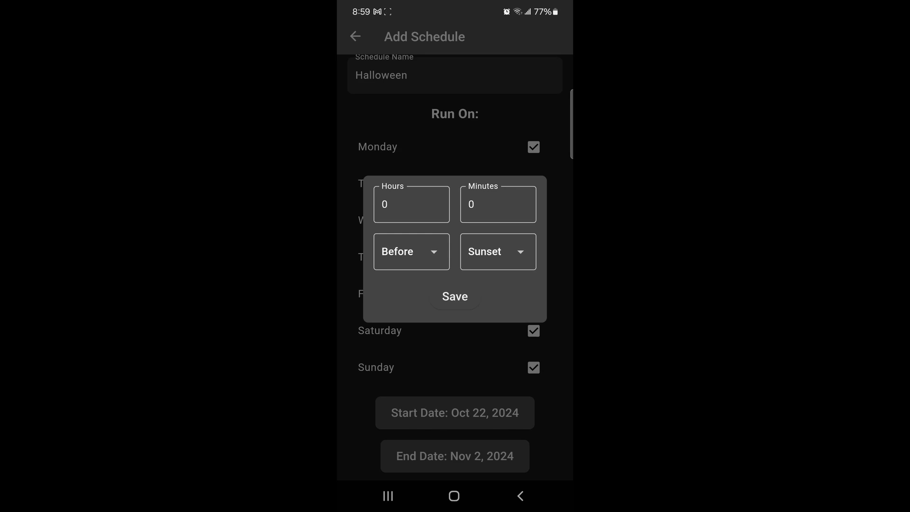
Step: Set the offset to 0 hours before sunset, briefly trying After before reverting to Before
click(415, 209)
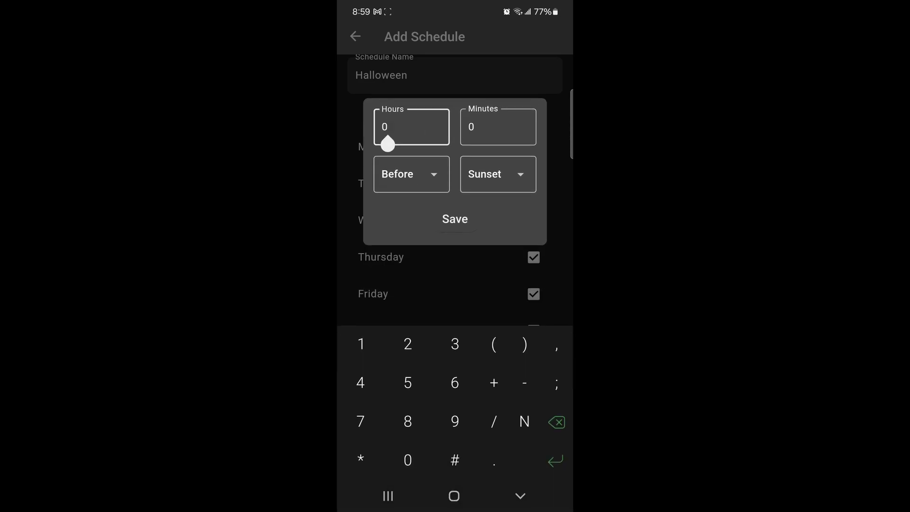
key(BackSpace)
text(1)
click(456, 219)
click(412, 174)
click(385, 205)
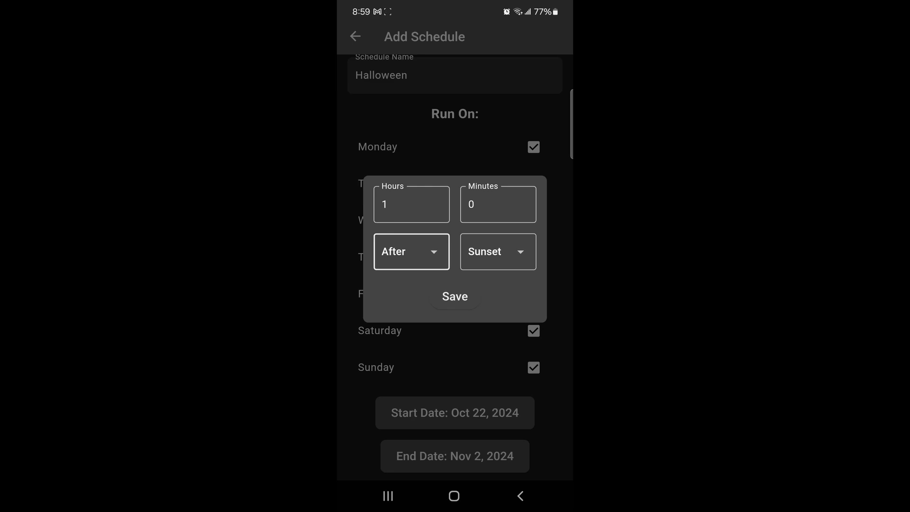
click(411, 252)
click(387, 218)
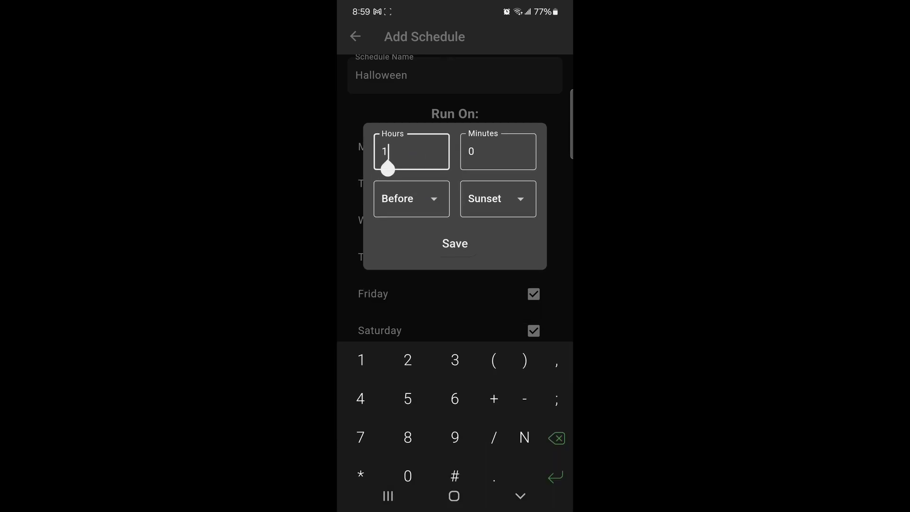
key(BackSpace)
text(0)
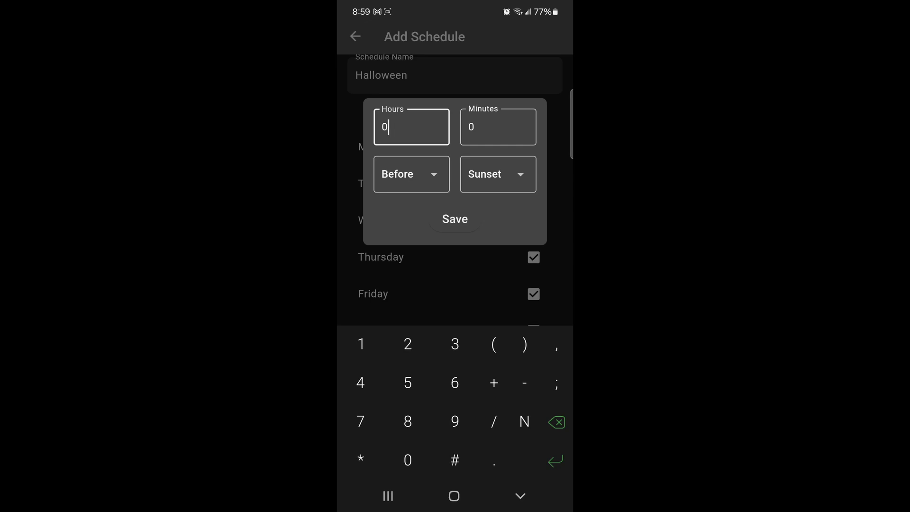
Step: Save the sunset start time and set a clock end time of 1:30 AM
click(455, 218)
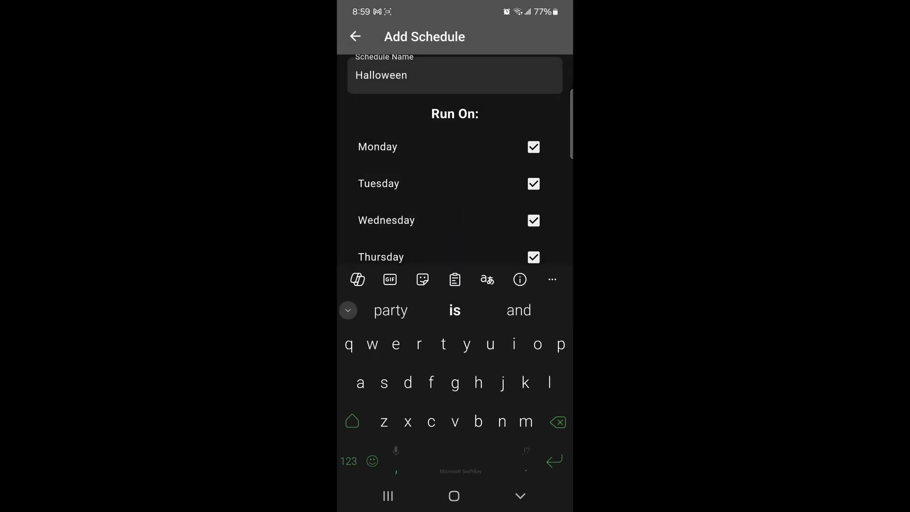
scroll(493, 128, down, 2)
scroll(493, 212, down, 5)
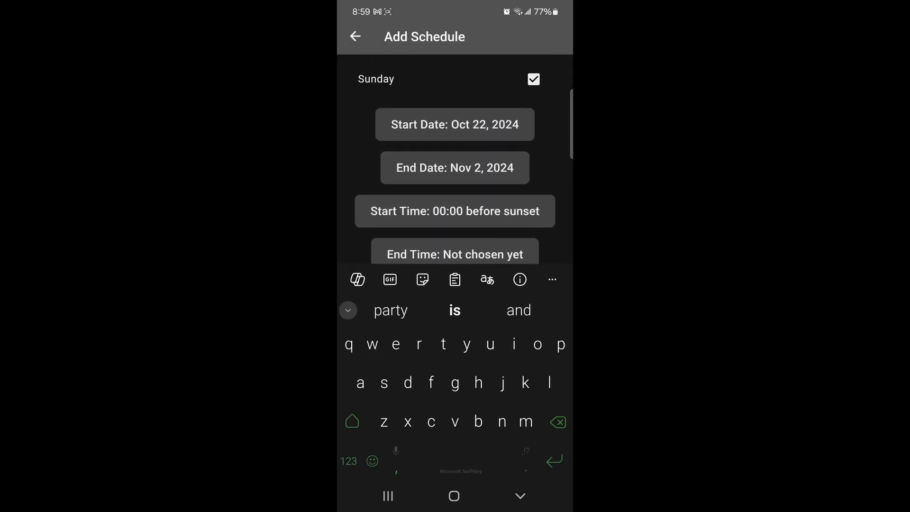
scroll(543, 167, down, 2)
click(483, 185)
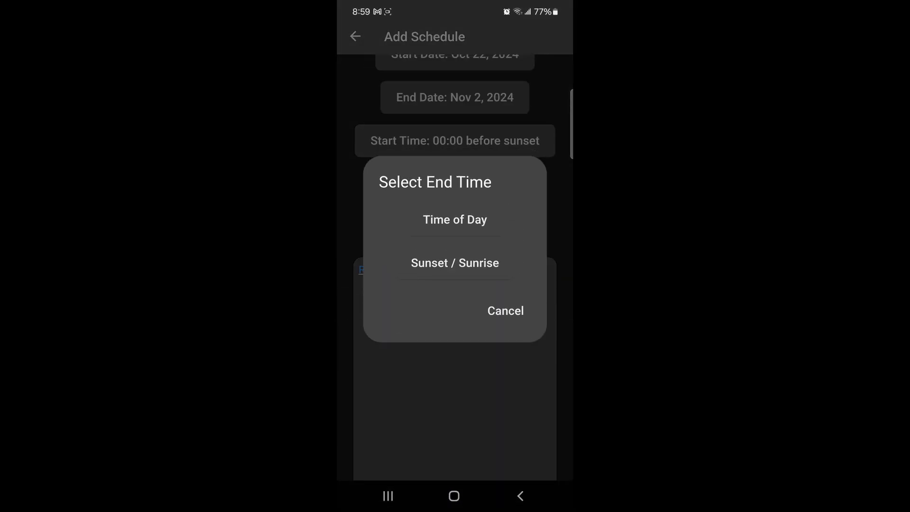
click(469, 223)
click(488, 229)
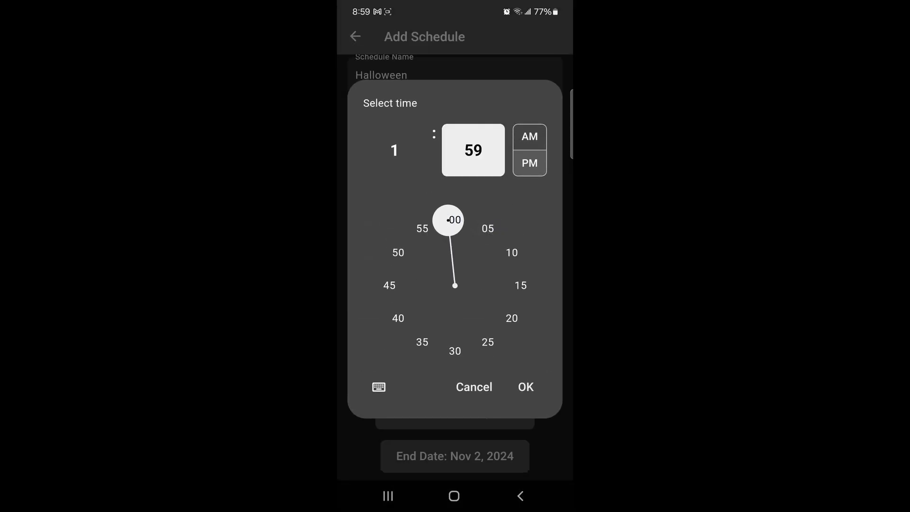
click(455, 351)
click(530, 137)
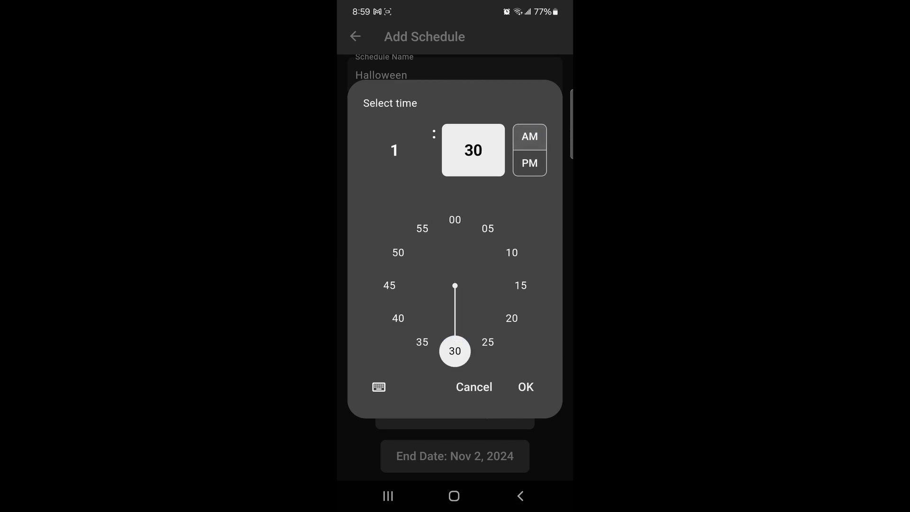
click(525, 386)
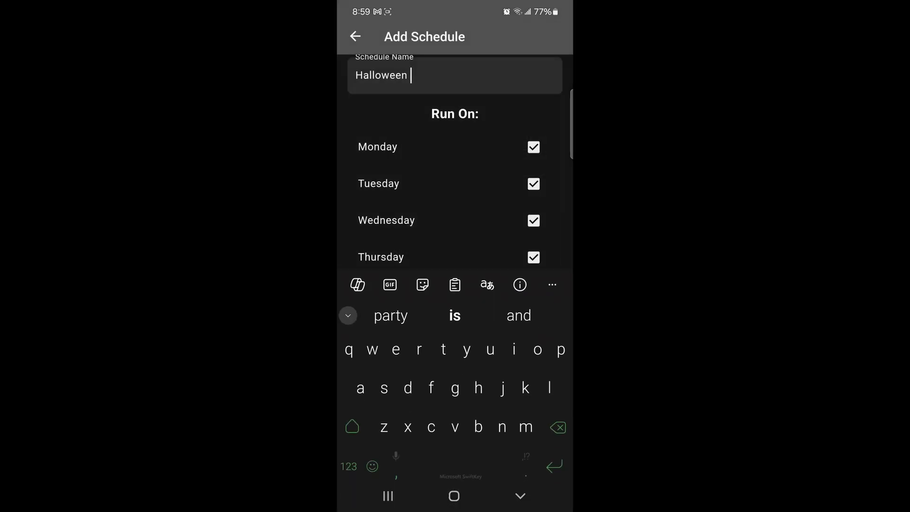
scroll(455, 214, down, 5)
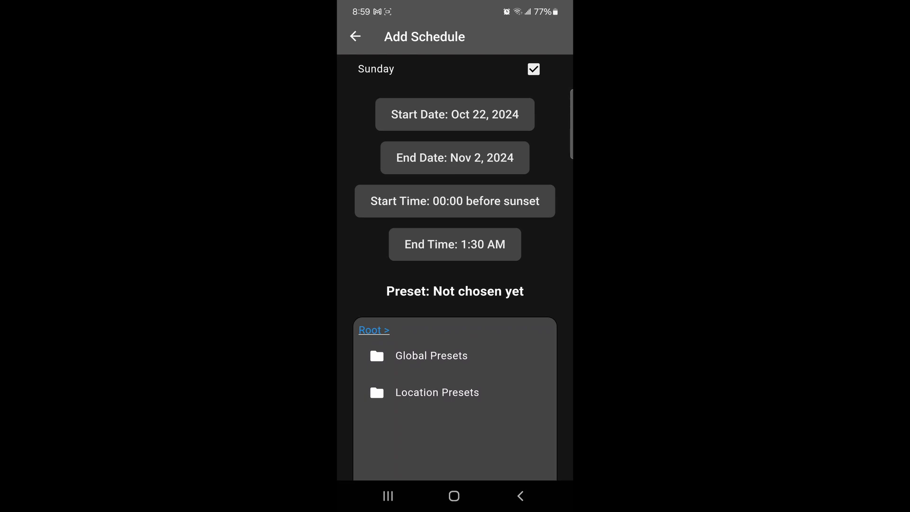
scroll(532, 227, down, 2)
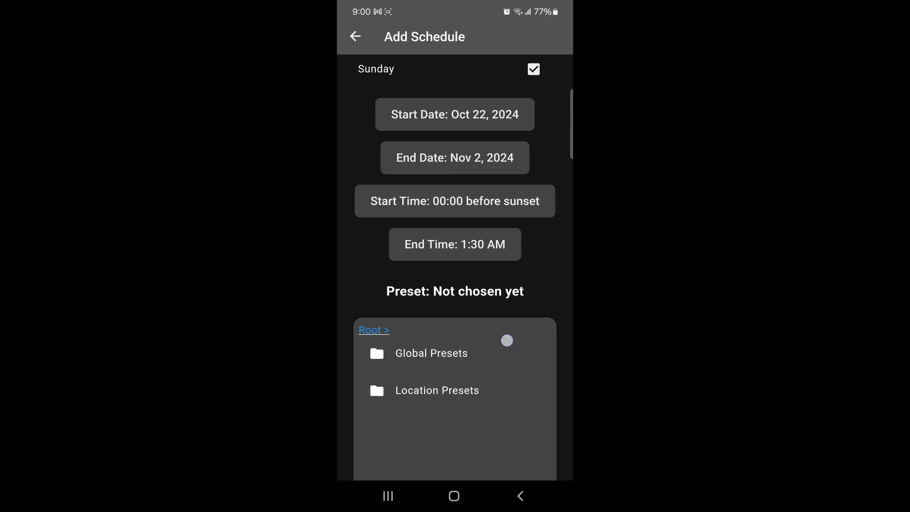
scroll(510, 319, down, 3)
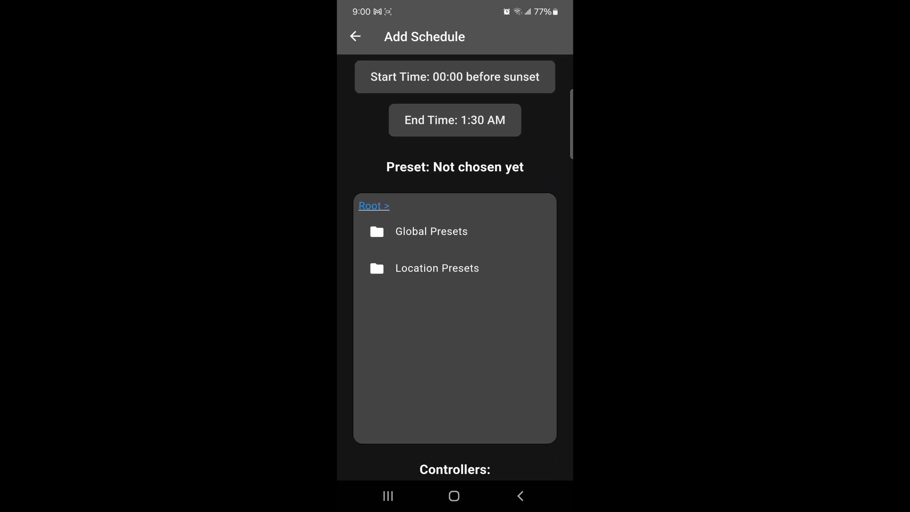
Step: Pick the Candy Corn preset from Global Presets > Halloween
click(431, 231)
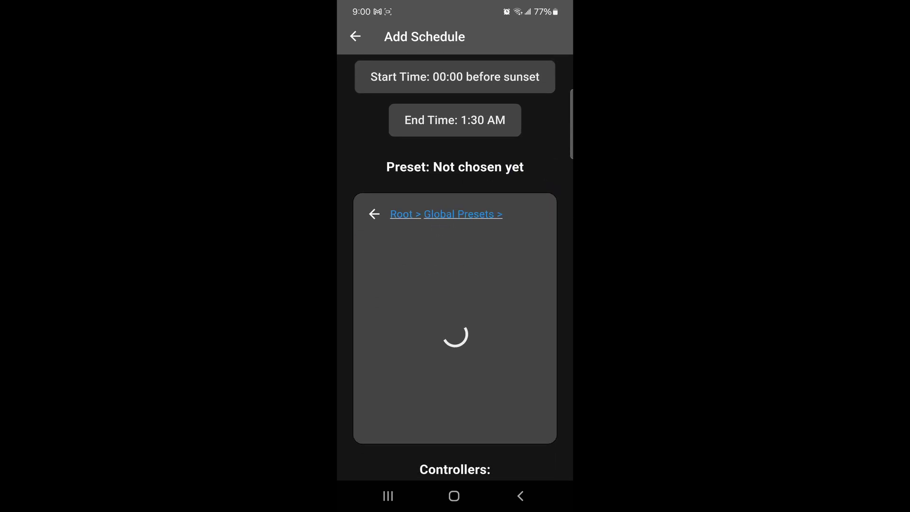
scroll(506, 317, down, 3)
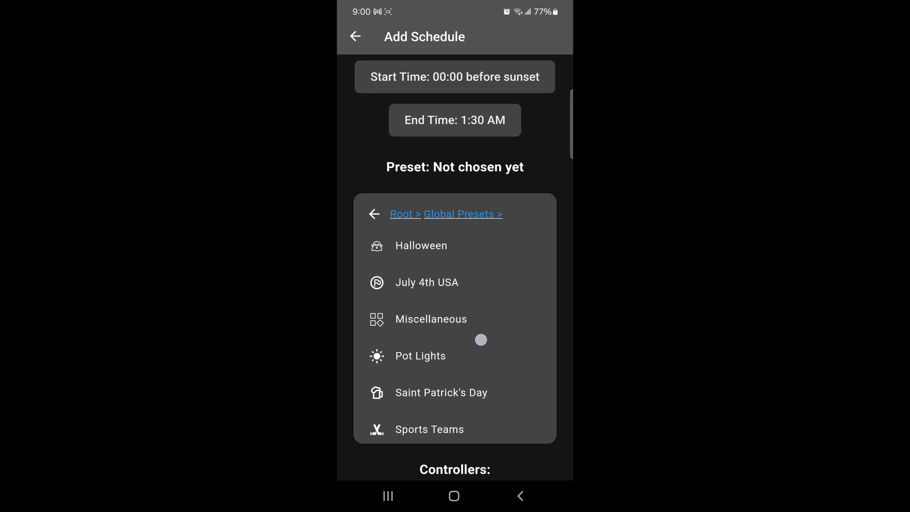
mouse_move(481, 340)
mouse_down()
mouse_move(488, 310)
mouse_move(509, 318)
mouse_move(473, 417)
mouse_up()
click(421, 274)
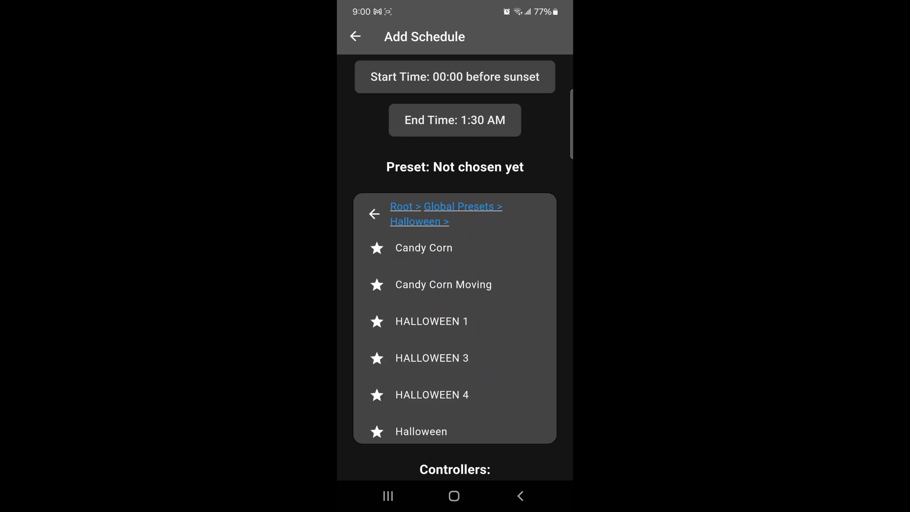
click(435, 253)
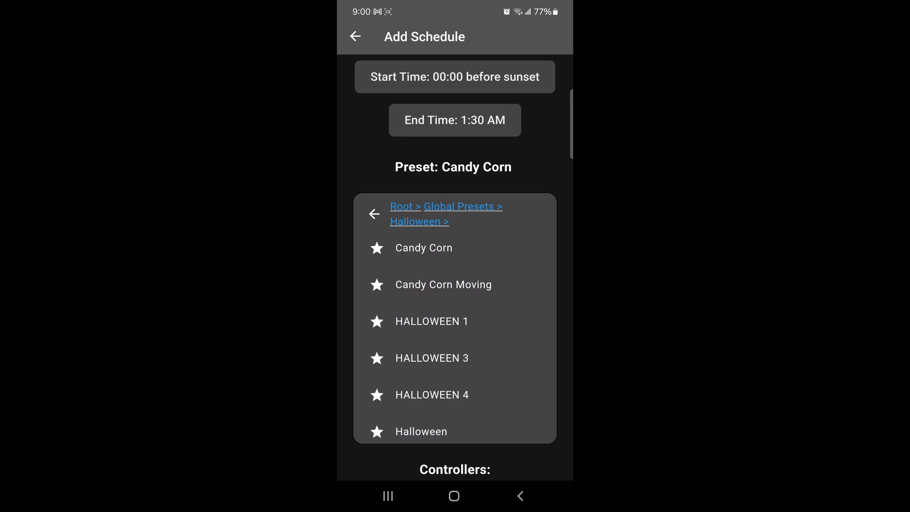
drag(545, 126, 544, 43)
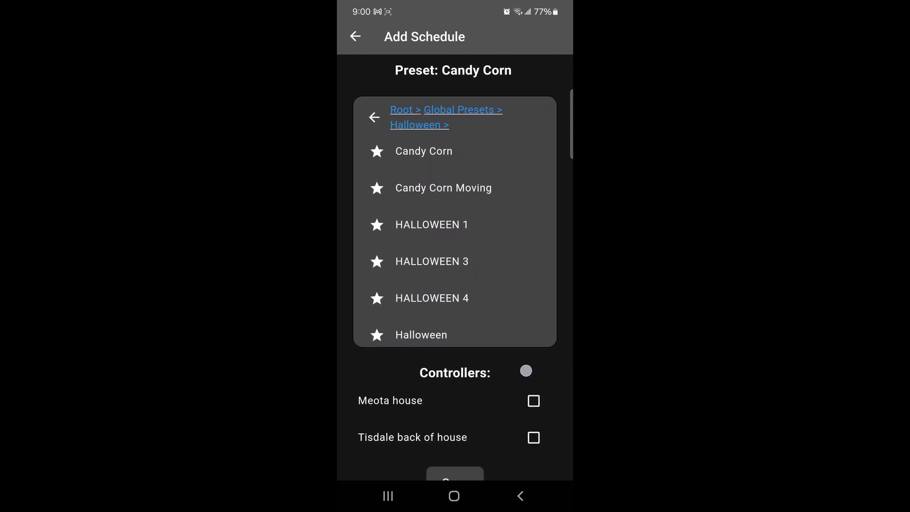
drag(528, 359, 528, 341)
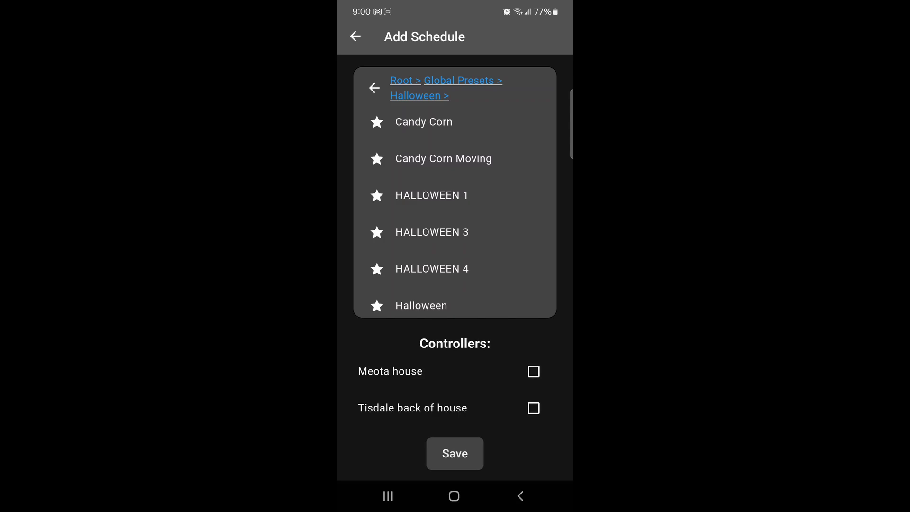
Step: Leave only the first controller checked, after toggling the second, and save the schedule
click(533, 371)
click(533, 408)
click(533, 408)
click(534, 409)
click(533, 408)
scroll(500, 337, up, 5)
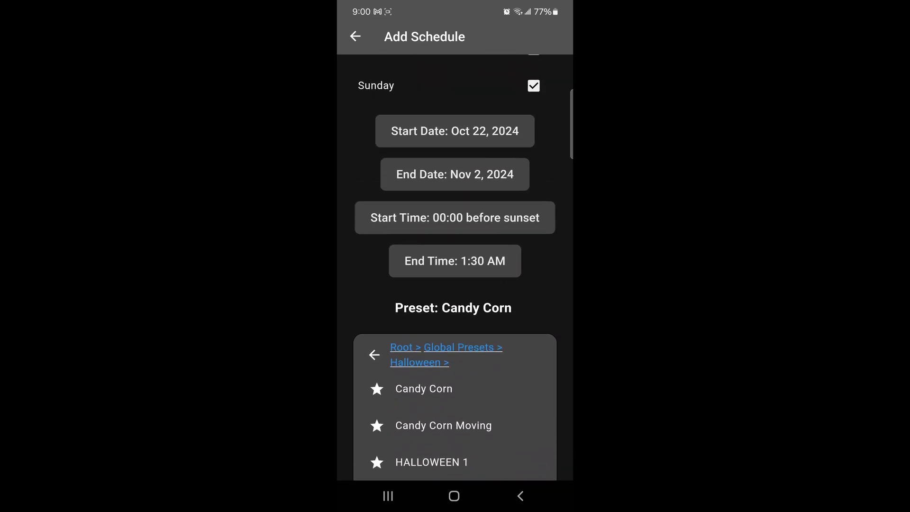
scroll(541, 308, down, 5)
click(455, 453)
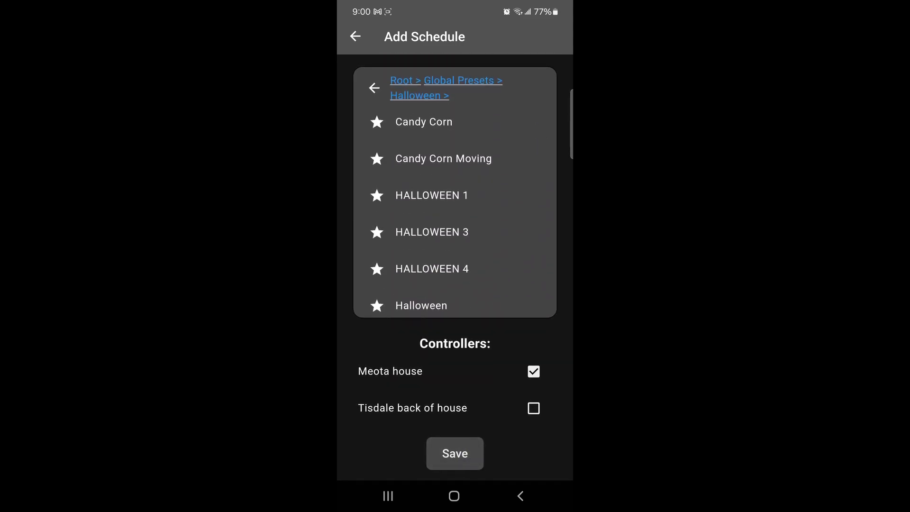
scroll(455, 284, down, 2)
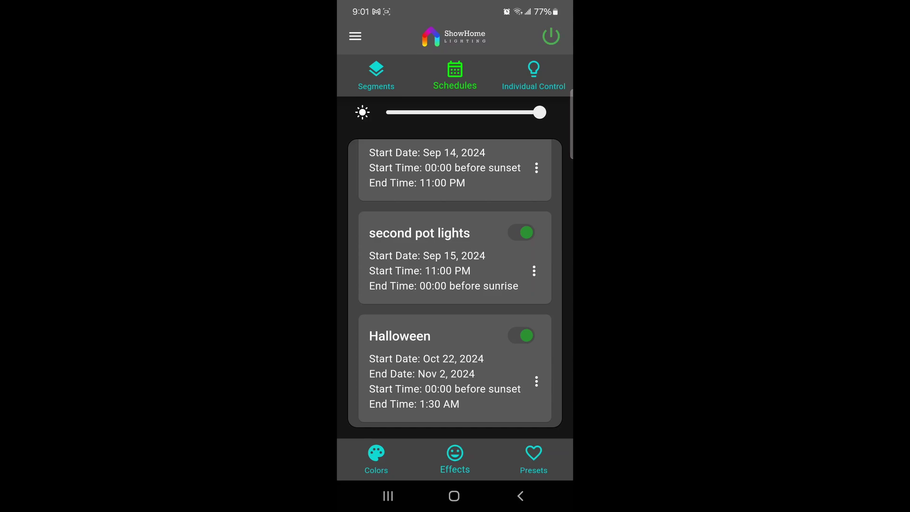
click(530, 335)
click(521, 335)
Step: Delete the Halloween schedule from its options menu and confirm the deletion
click(536, 381)
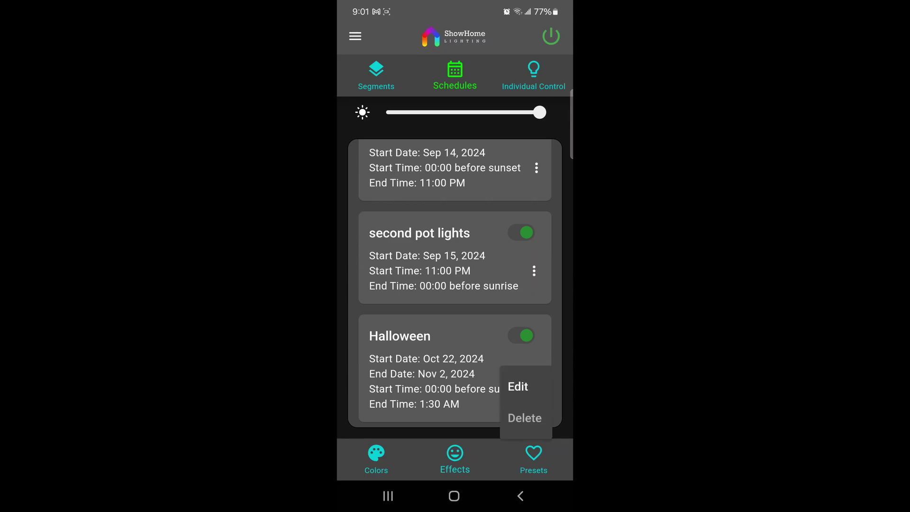
click(525, 418)
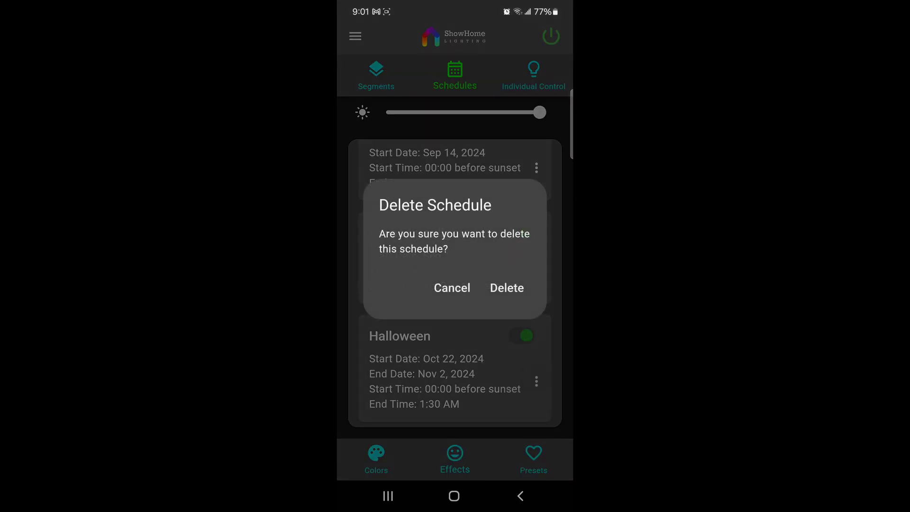
click(507, 287)
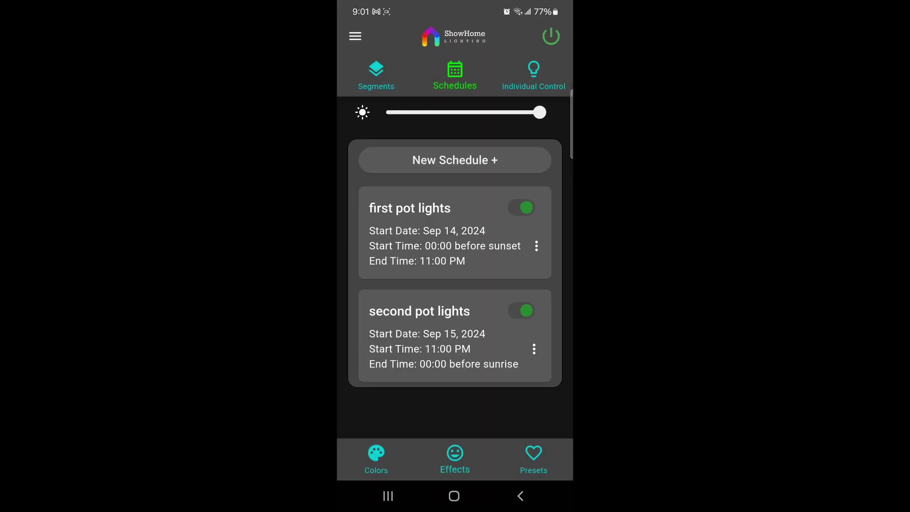